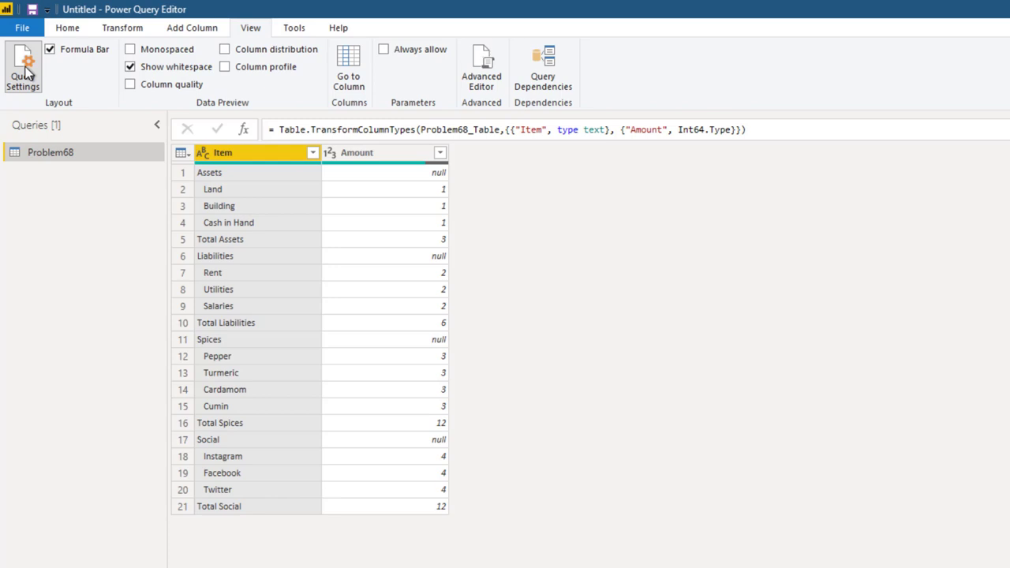
# Step: Filter out rows whose Item contains 'Total', including Grand Total, leaving 17 rows
pyautogui.click(261, 239)
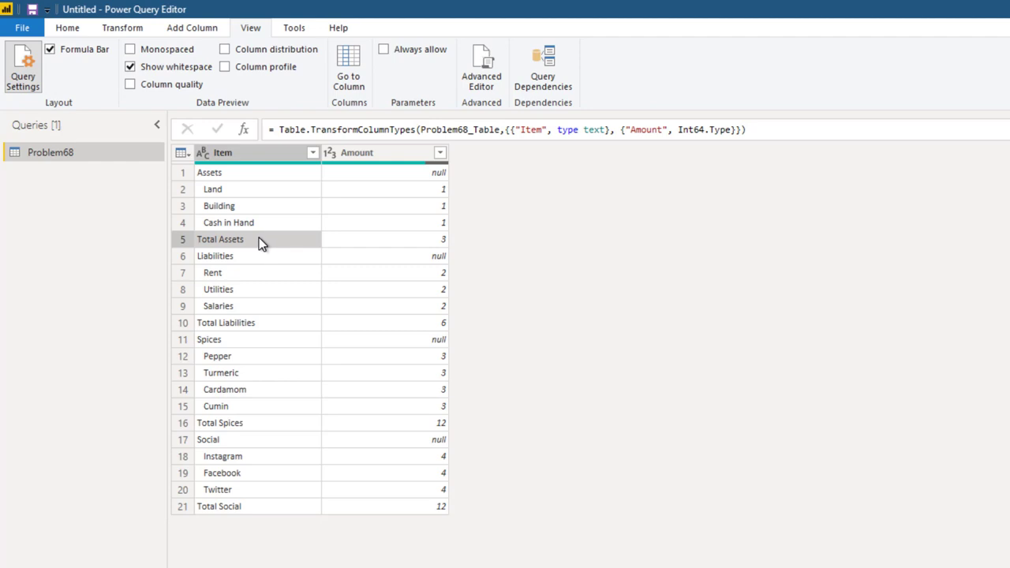
pyautogui.rightClick(256, 239)
pyautogui.moveTo(307, 270)
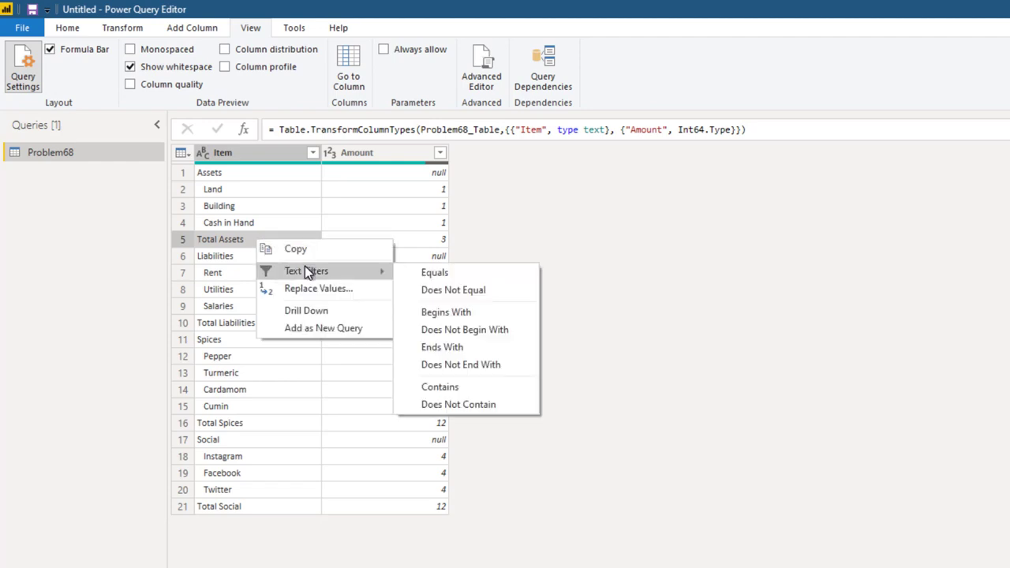
pyautogui.click(456, 405)
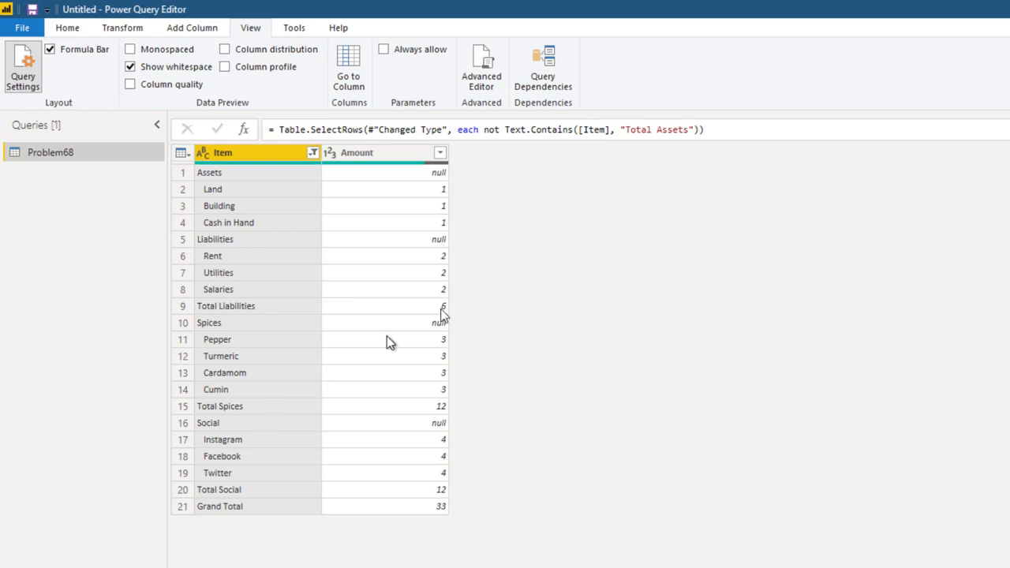
pyautogui.click(655, 129)
pyautogui.press('Delete')
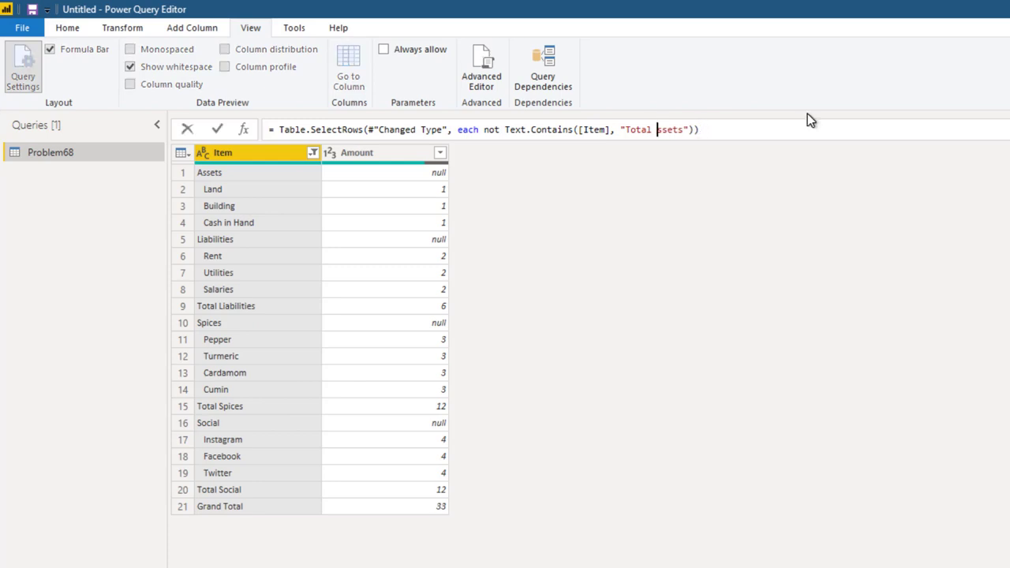
pyautogui.press('Delete')
pyautogui.press('Delete')
pyautogui.press('Delete')
pyautogui.press('Delete')
pyautogui.press('BackSpace')
pyautogui.press('Return')
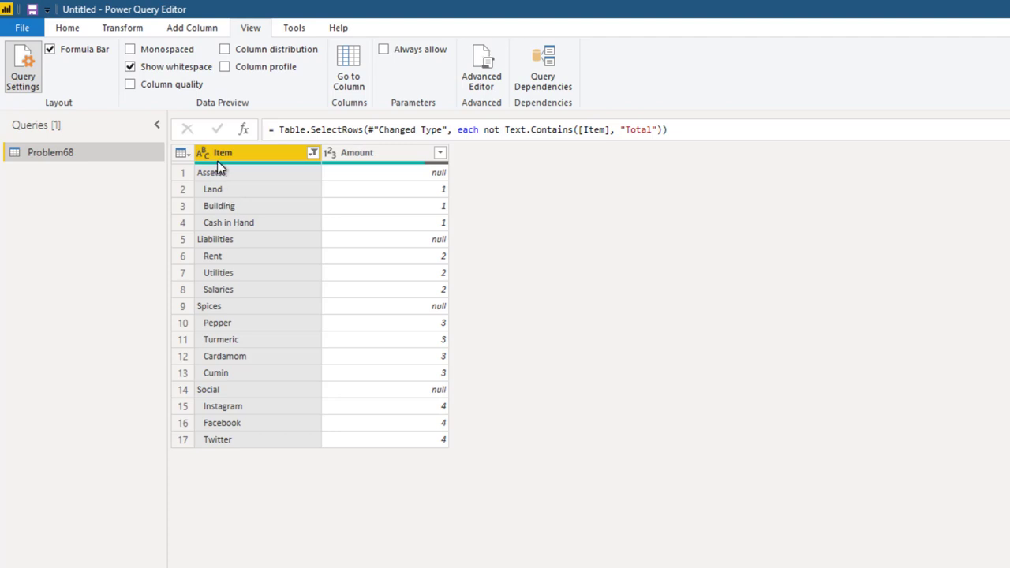
# Step: Start a Category conditional column whose condition is Item does not begin with a space
pyautogui.click(201, 27)
pyautogui.click(207, 49)
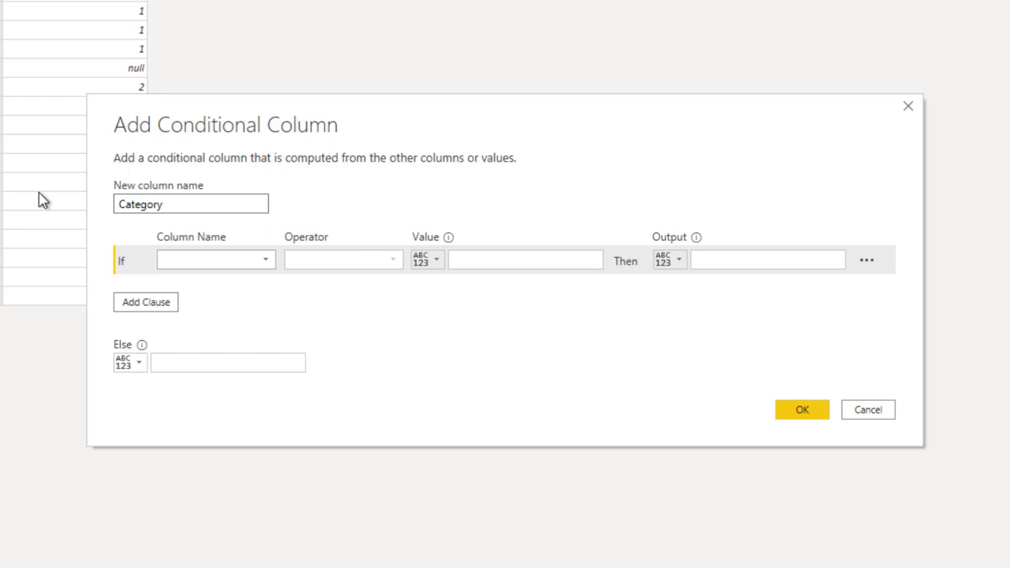
pyautogui.click(212, 260)
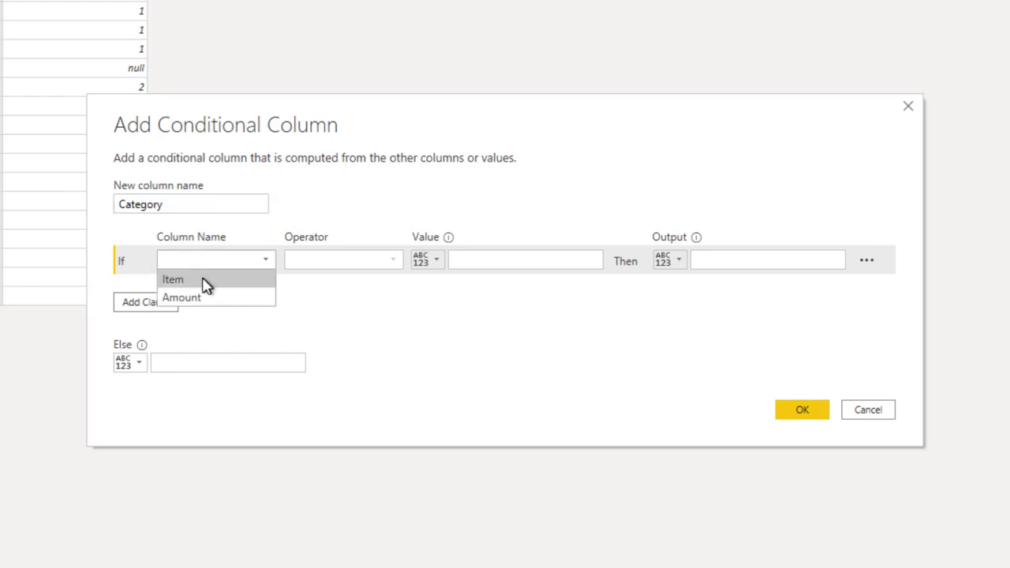
pyautogui.click(203, 284)
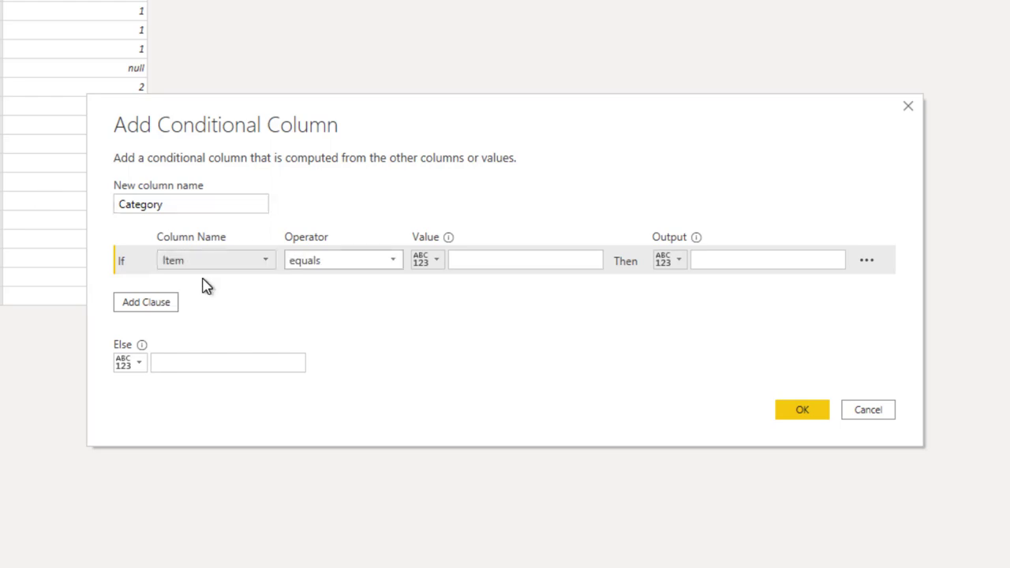
pyautogui.click(352, 267)
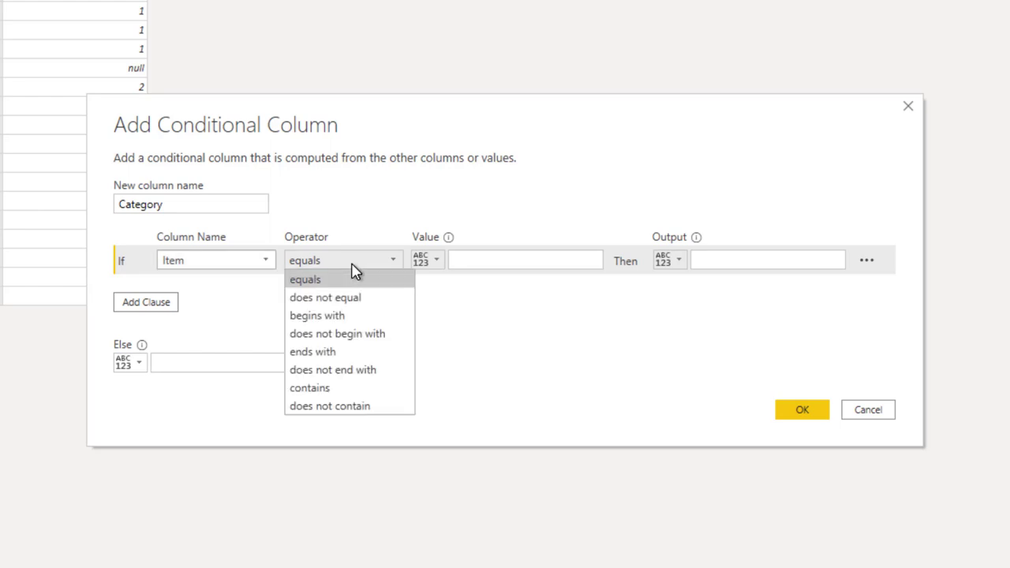
pyautogui.click(345, 336)
pyautogui.click(464, 264)
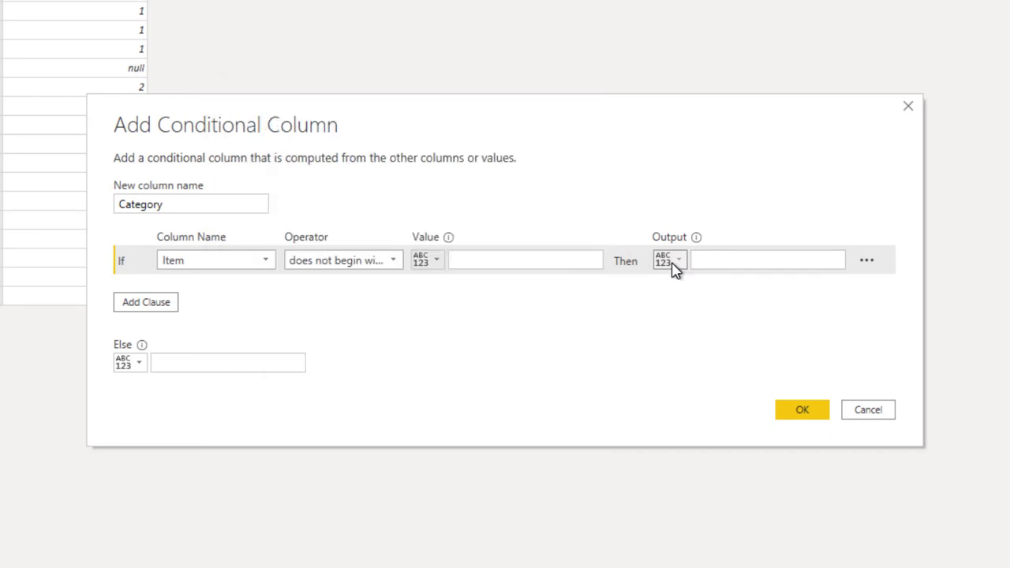
# Step: Make the Category rule output the Item column's value, with null as the fallback
pyautogui.click(675, 264)
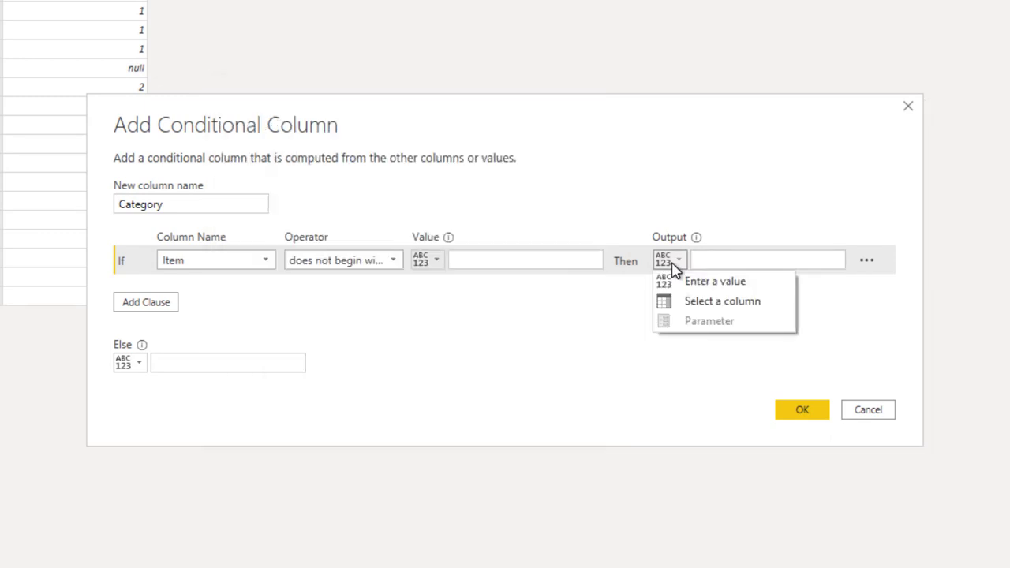
pyautogui.click(694, 312)
pyautogui.click(721, 262)
pyautogui.click(721, 278)
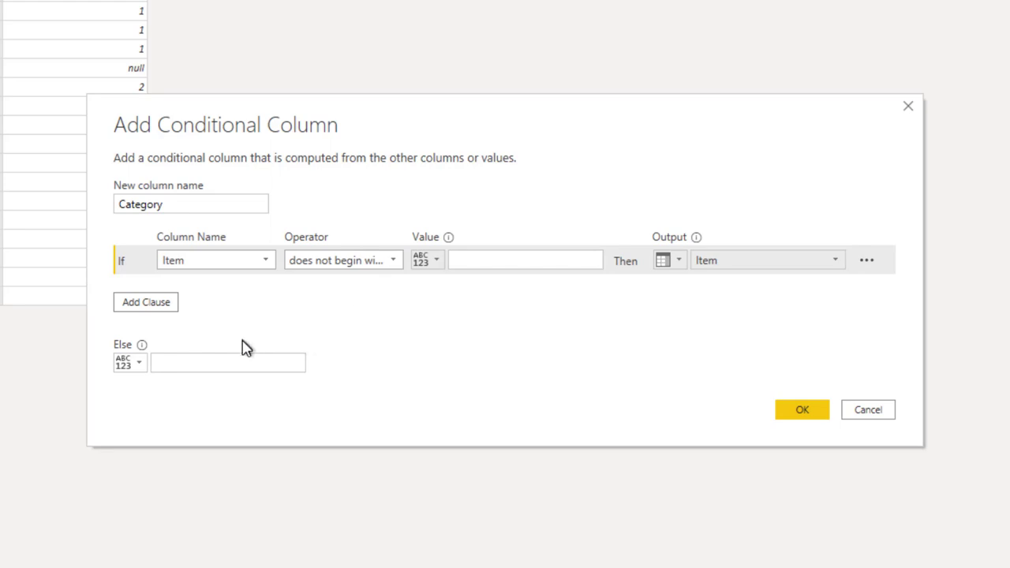
pyautogui.click(204, 360)
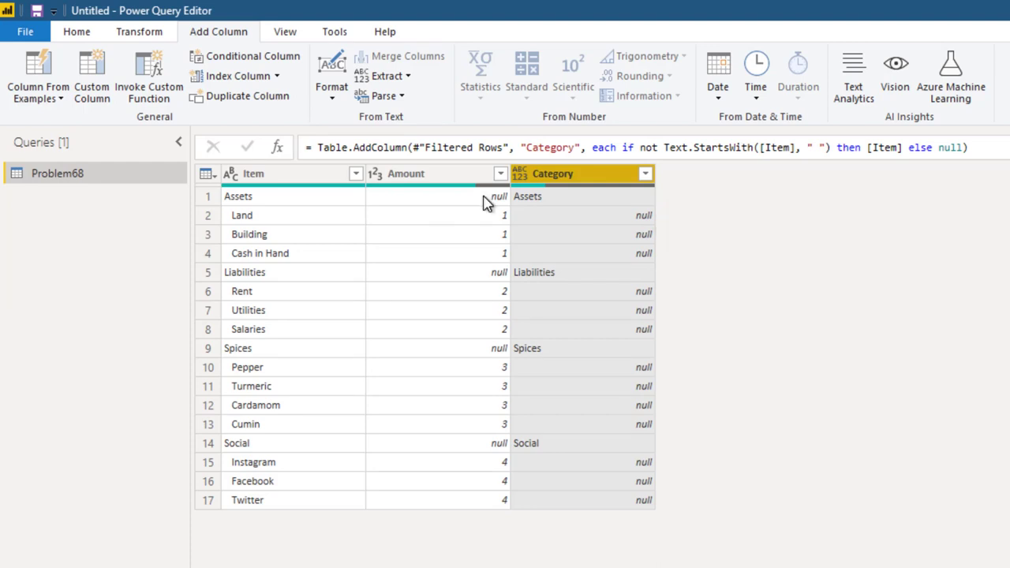
# Step: Add a Sub-category conditional column returning Item when Item begins with spaces
pyautogui.click(257, 60)
pyautogui.click(330, 272)
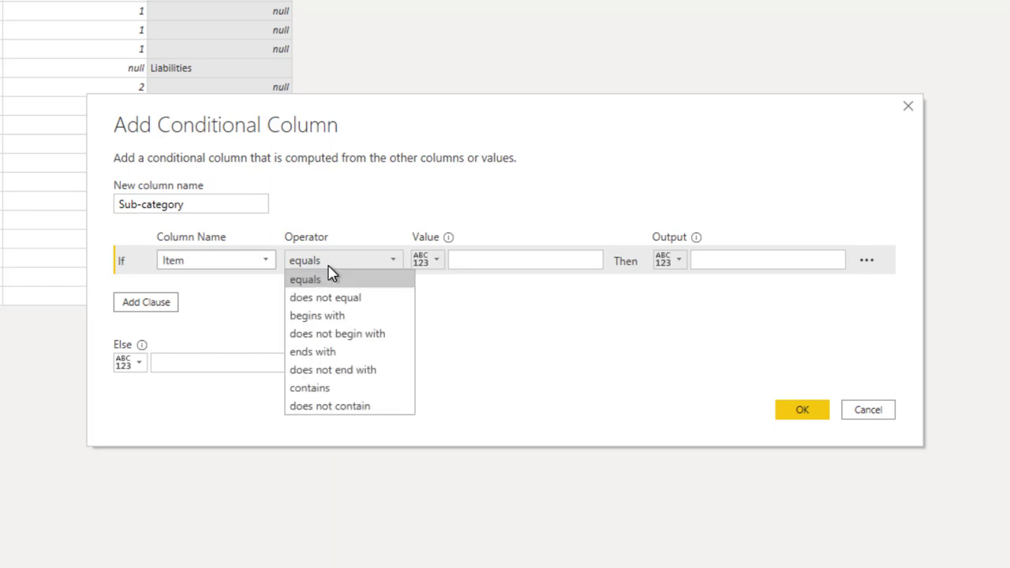
pyautogui.click(326, 316)
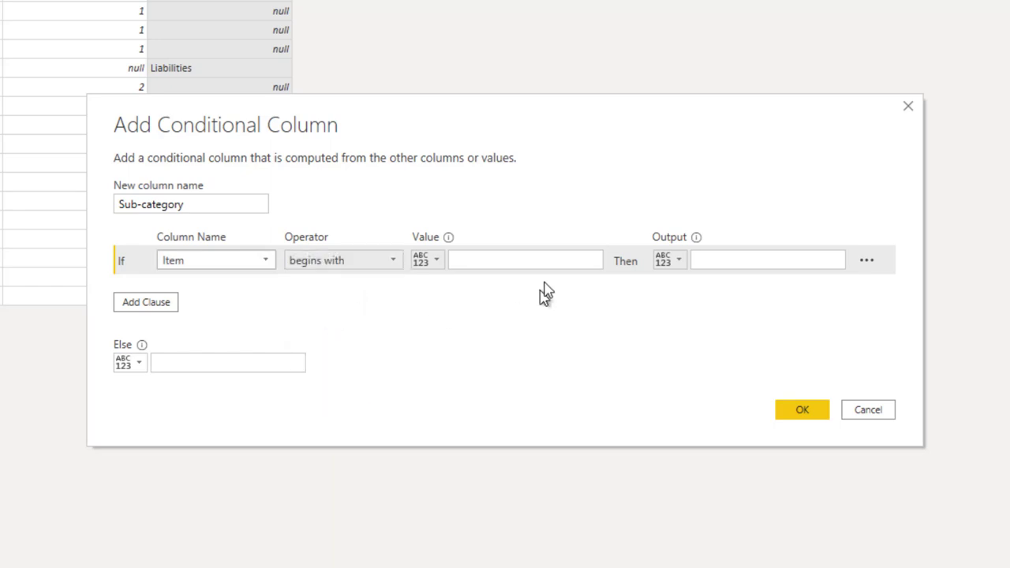
pyautogui.click(490, 256)
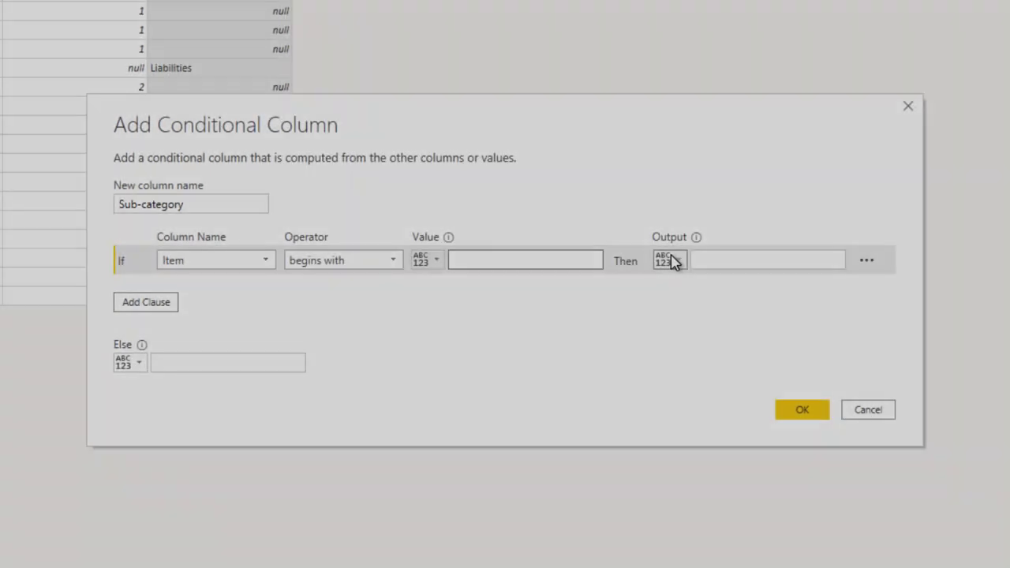
pyautogui.click(669, 260)
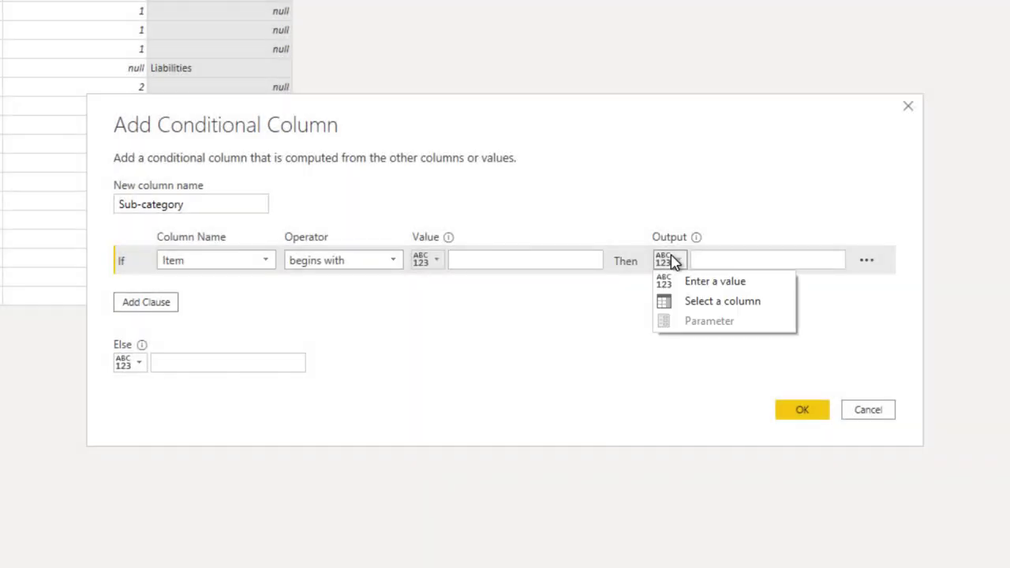
pyautogui.click(711, 301)
pyautogui.click(736, 279)
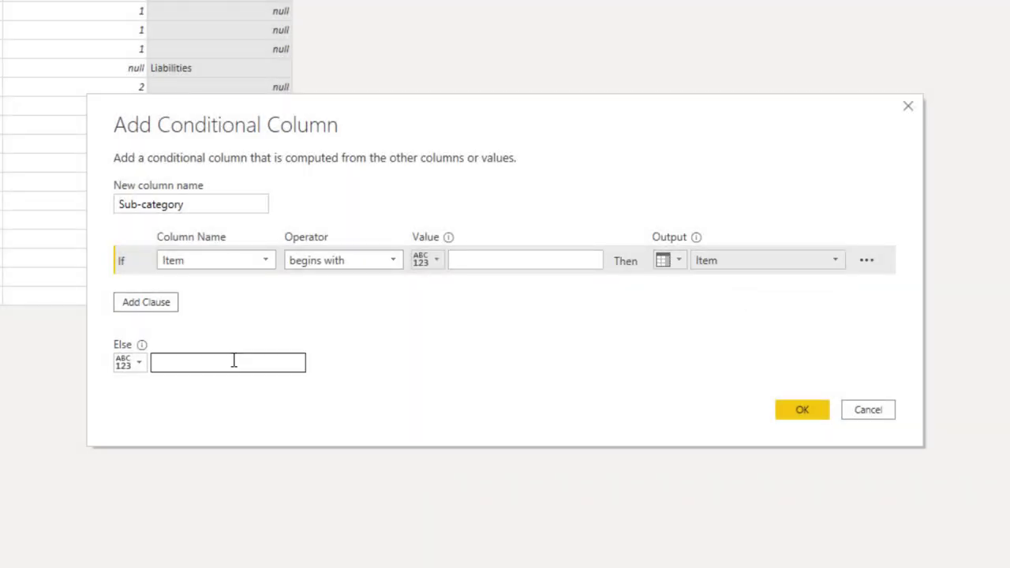
pyautogui.click(808, 413)
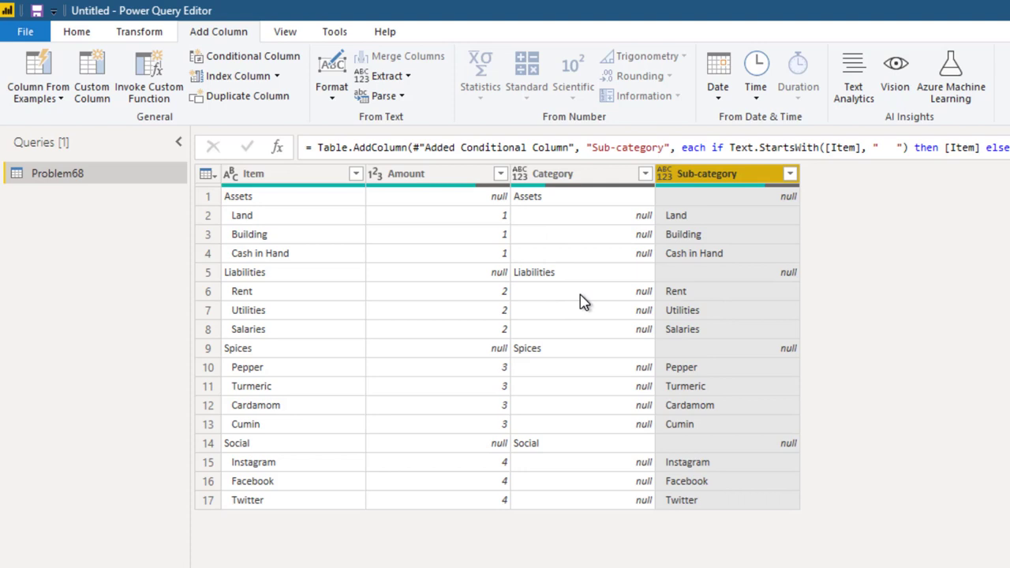
# Step: Fill the Category column down and set its data type to Text
pyautogui.rightClick(572, 178)
pyautogui.moveTo(612, 473)
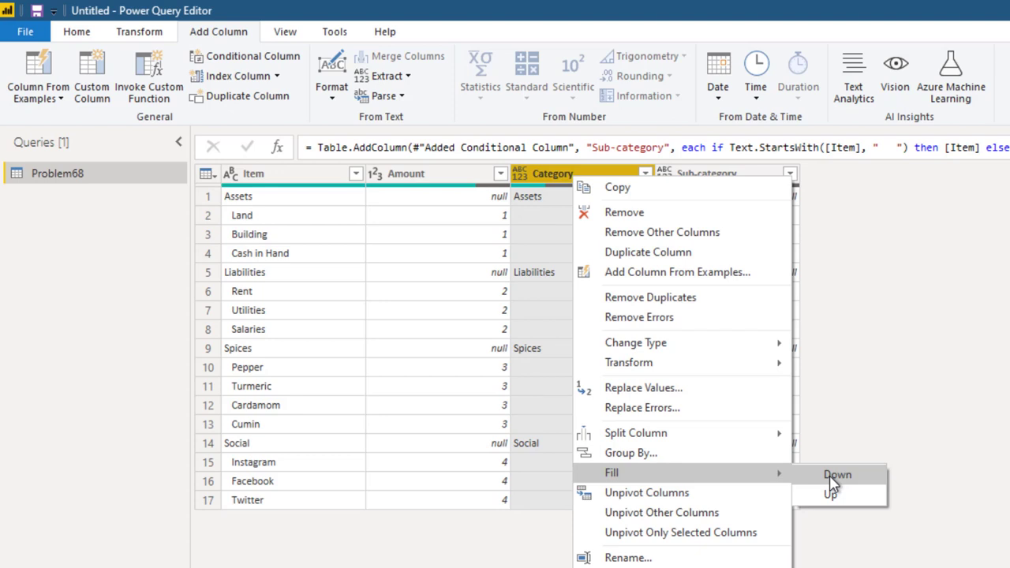
pyautogui.click(835, 477)
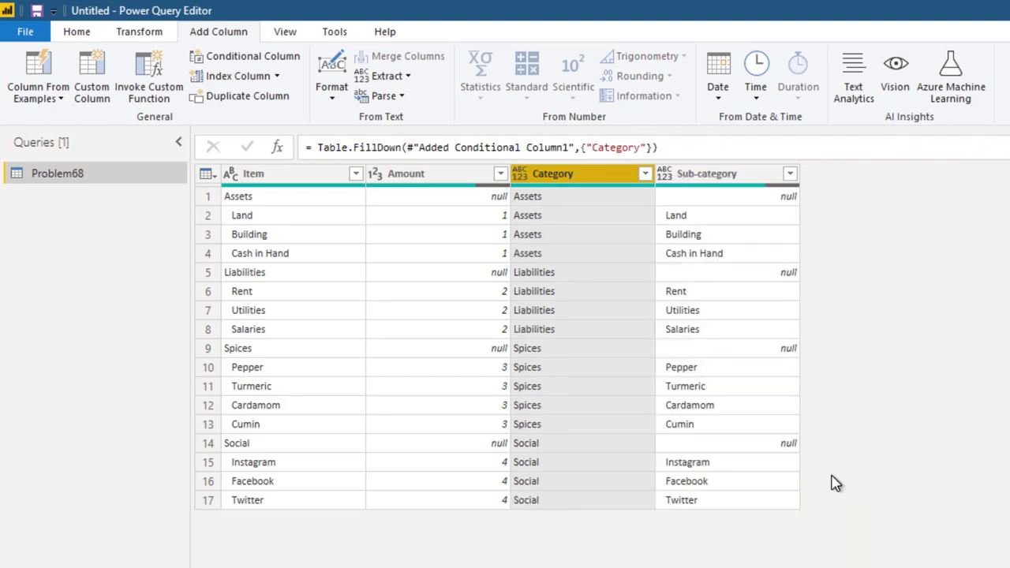
pyautogui.click(520, 178)
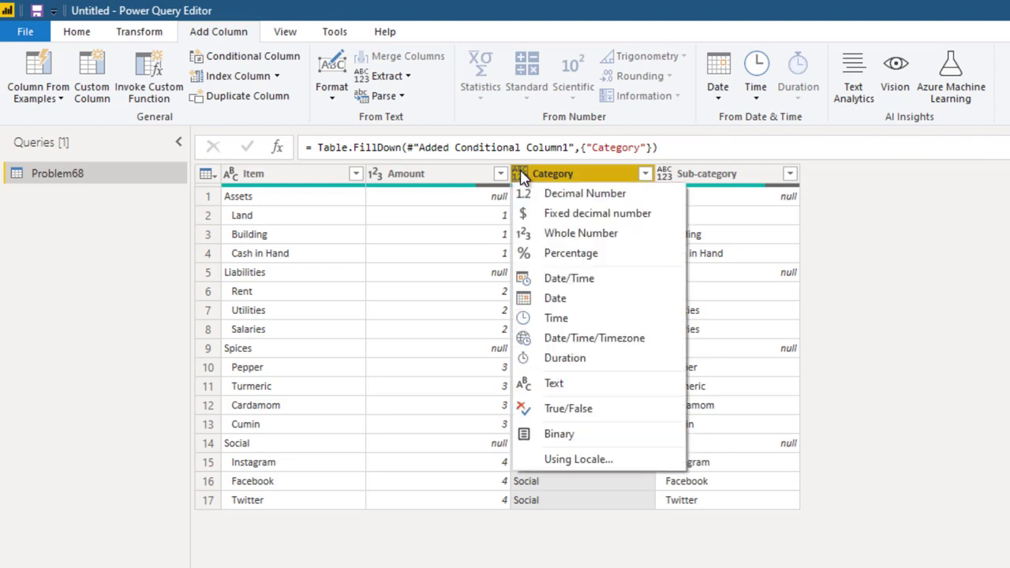
pyautogui.click(572, 384)
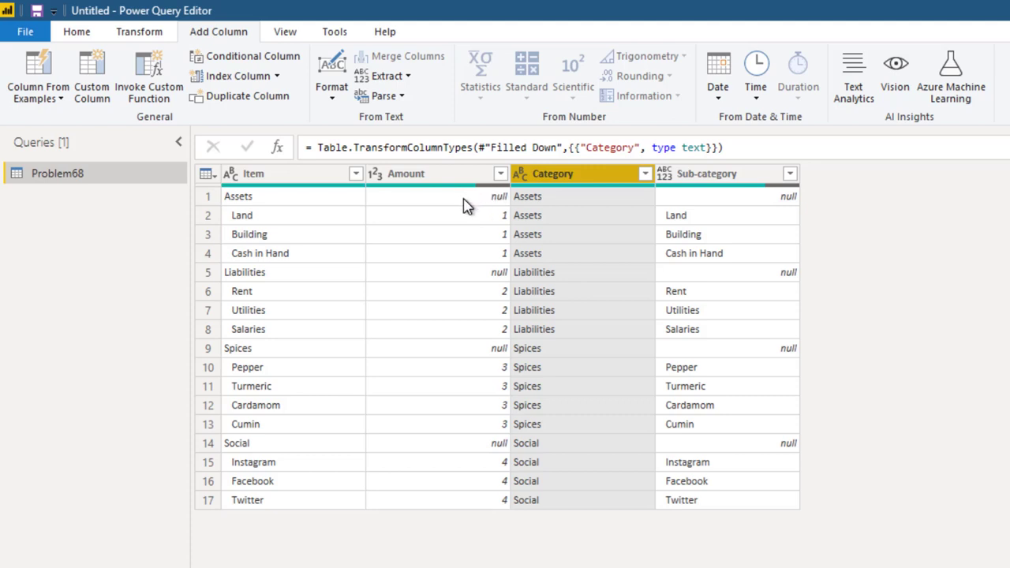
pyautogui.click(738, 198)
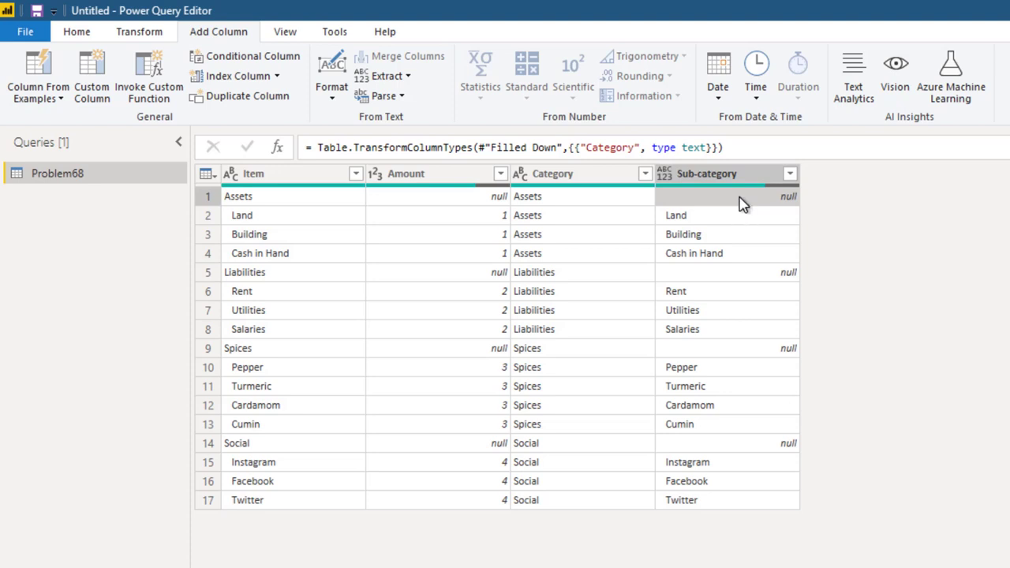
# Step: Remove rows with null Sub-category, leaving 13 item rows, and make Sub-category Text
pyautogui.rightClick(742, 204)
pyautogui.moveTo(693, 233)
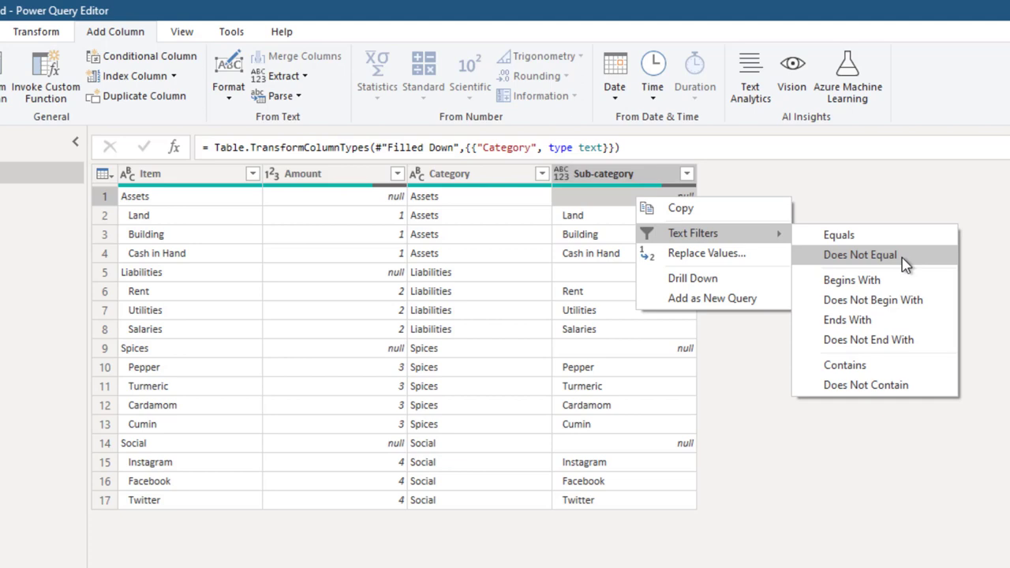
pyautogui.click(905, 265)
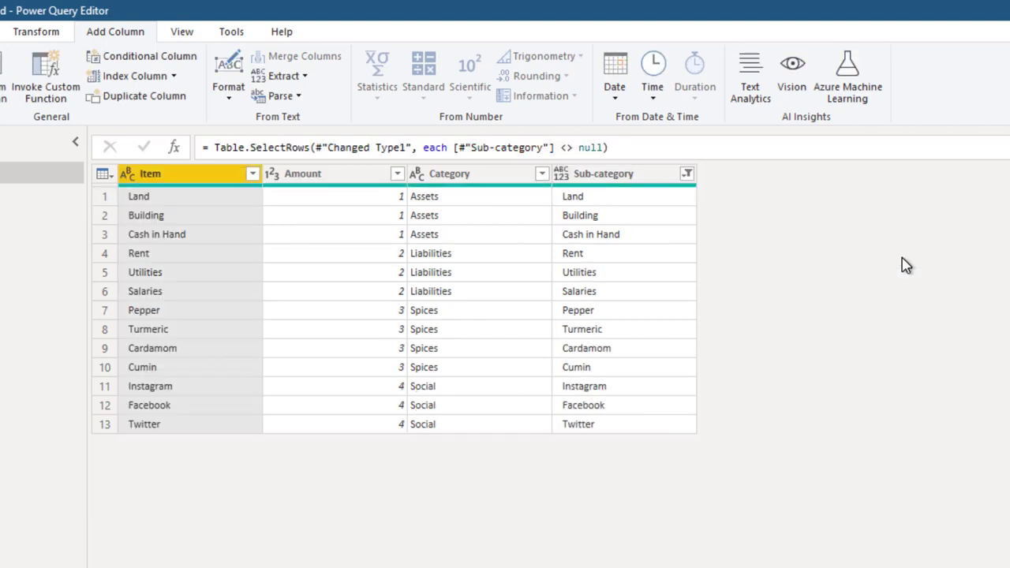
pyautogui.click(562, 173)
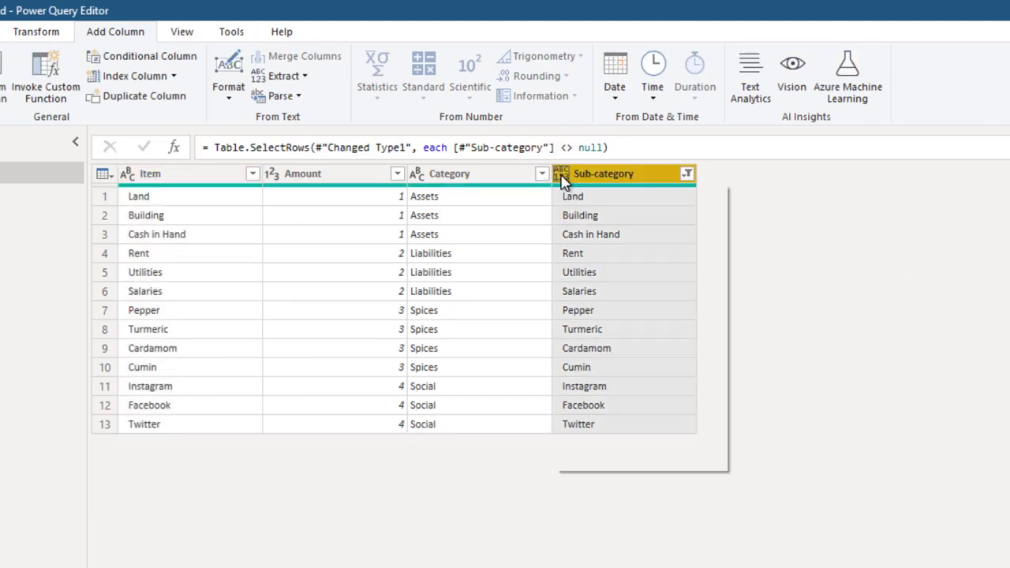
pyautogui.click(593, 383)
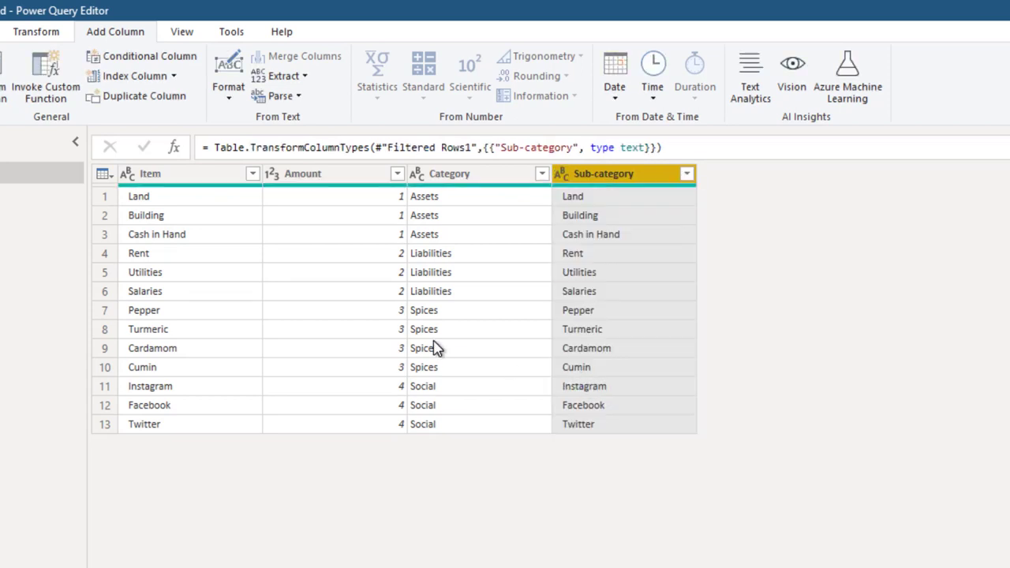
# Step: Select the Item column and choose an option from its column menu
pyautogui.click(173, 180)
pyautogui.rightClick(172, 182)
pyautogui.click(203, 218)
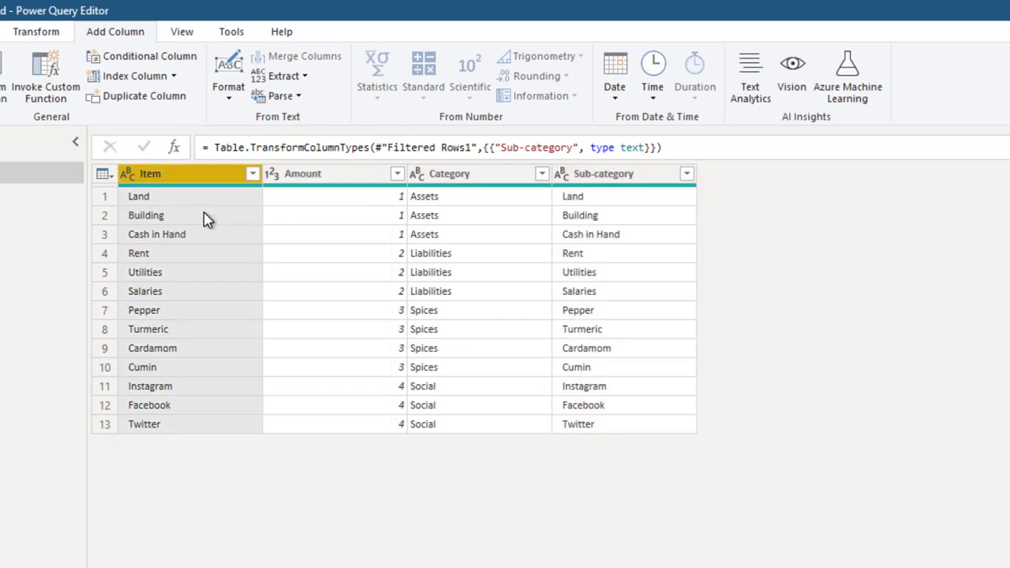